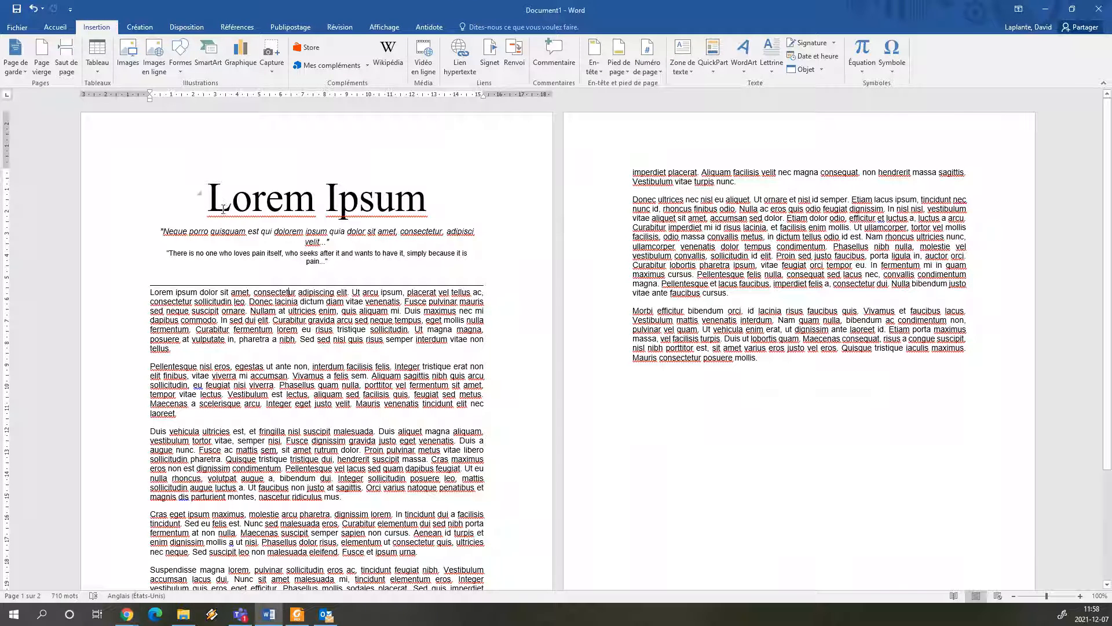
pyautogui.moveTo(211, 200); pyautogui.dragTo(412, 204)
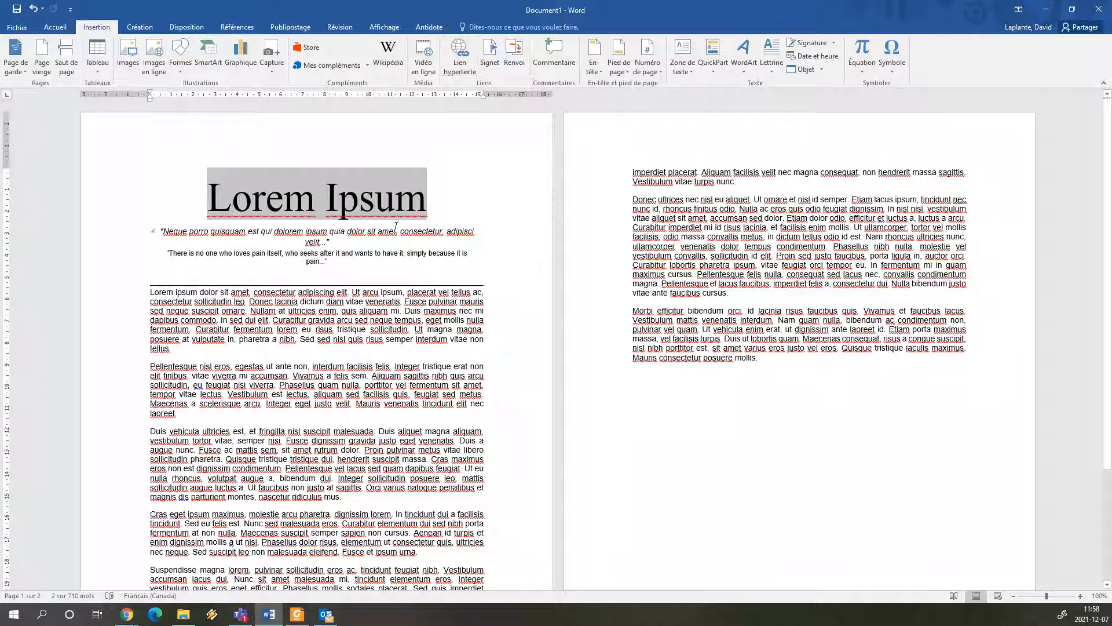
pyautogui.rightClick(384, 208)
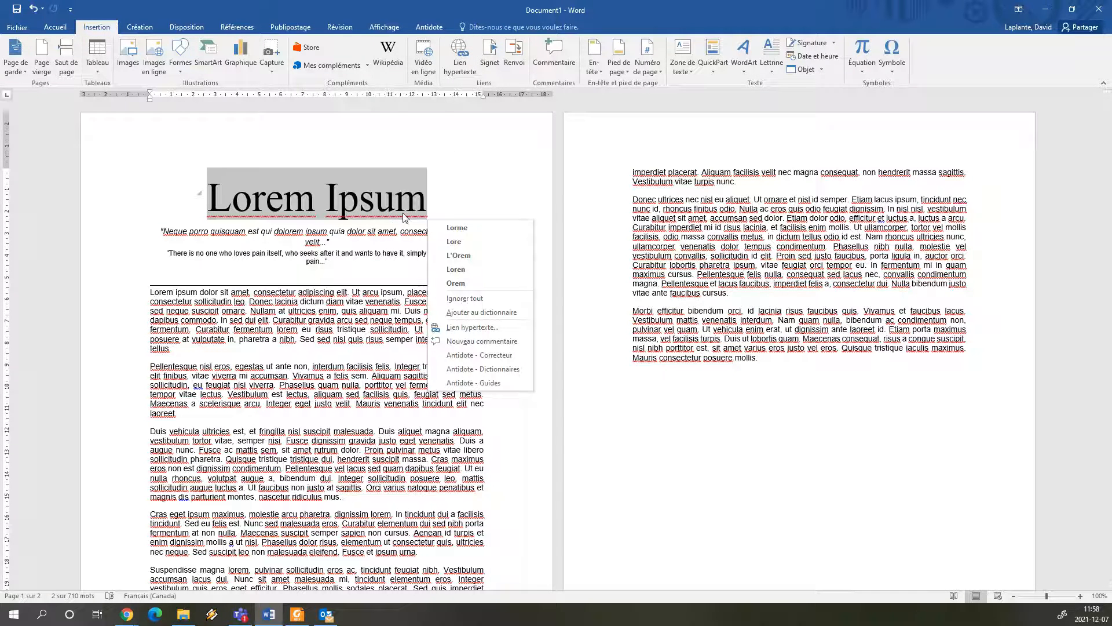
pyautogui.click(466, 327)
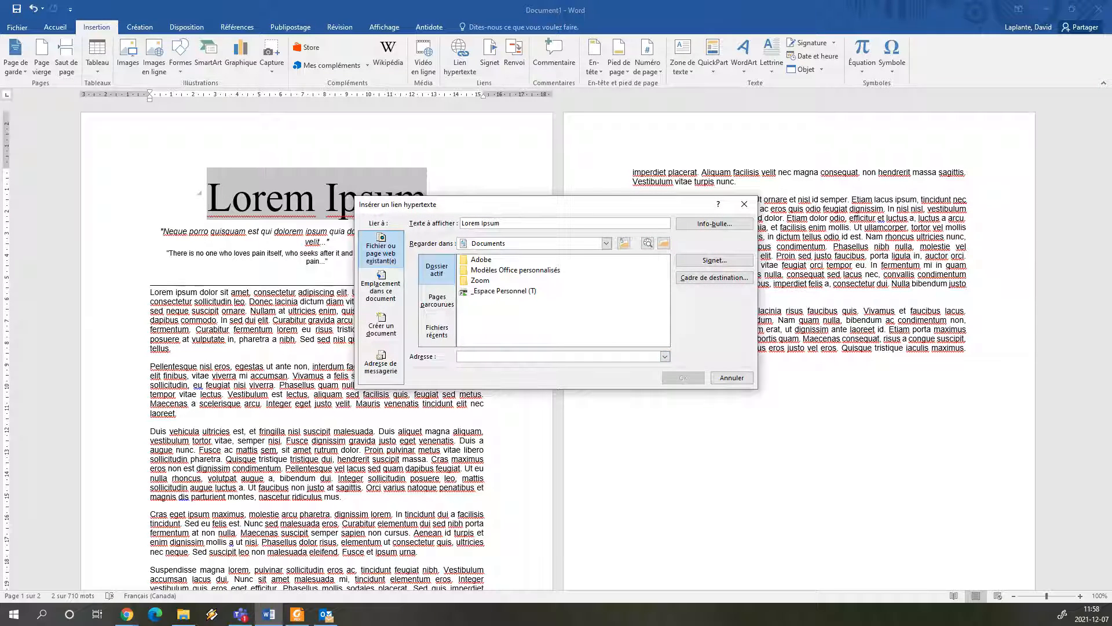
pyautogui.hotkey('alt', 'Tab')
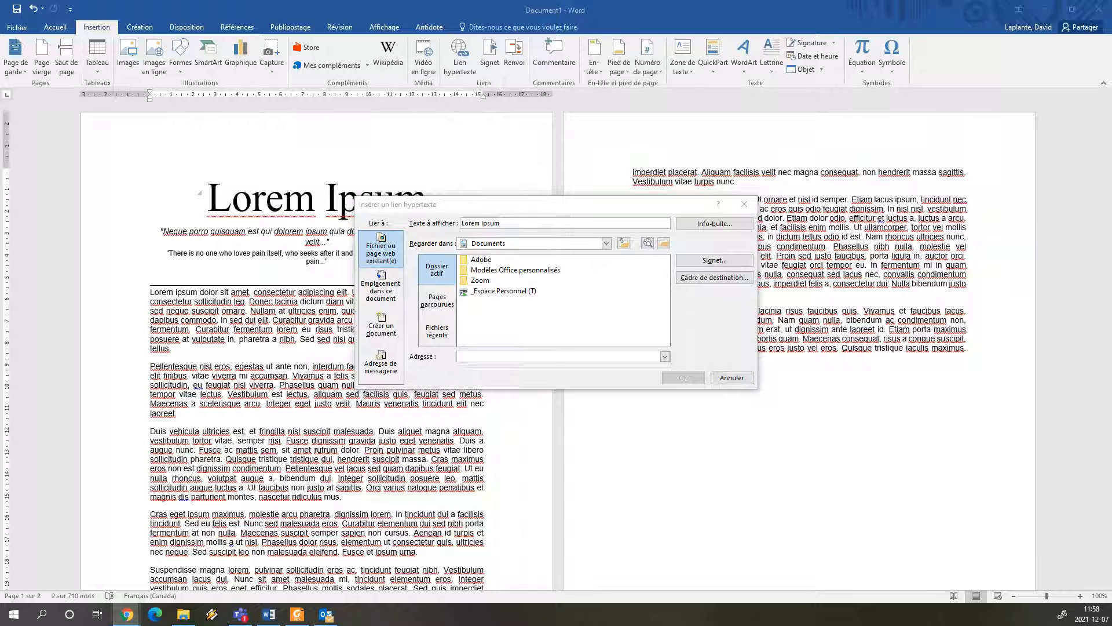
pyautogui.click(521, 355)
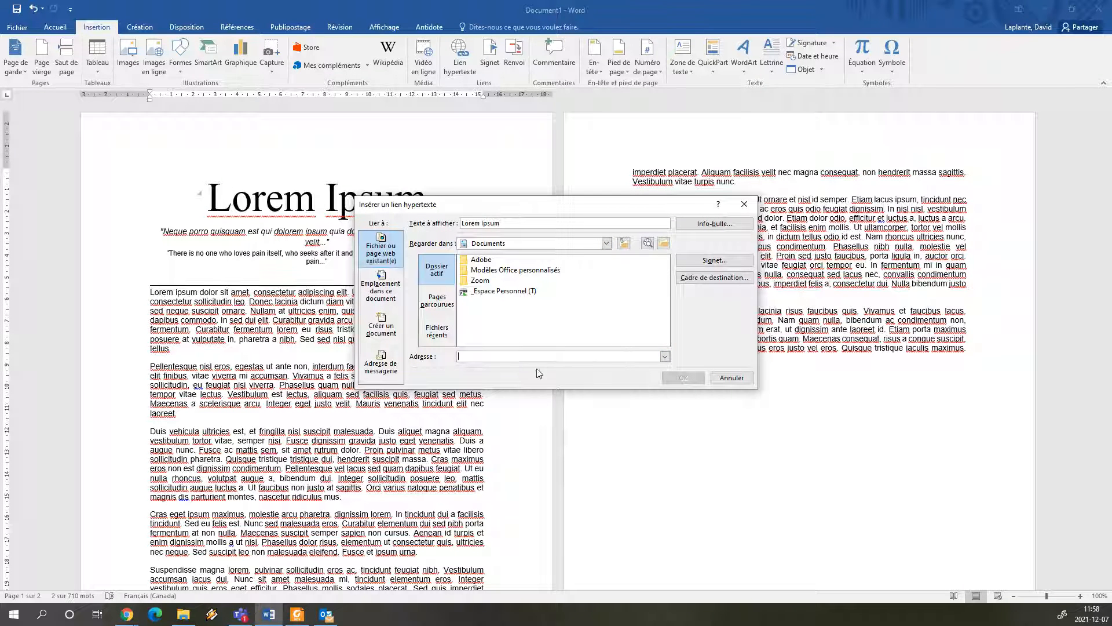
pyautogui.write('https://www.lipsum.com/feed/html')
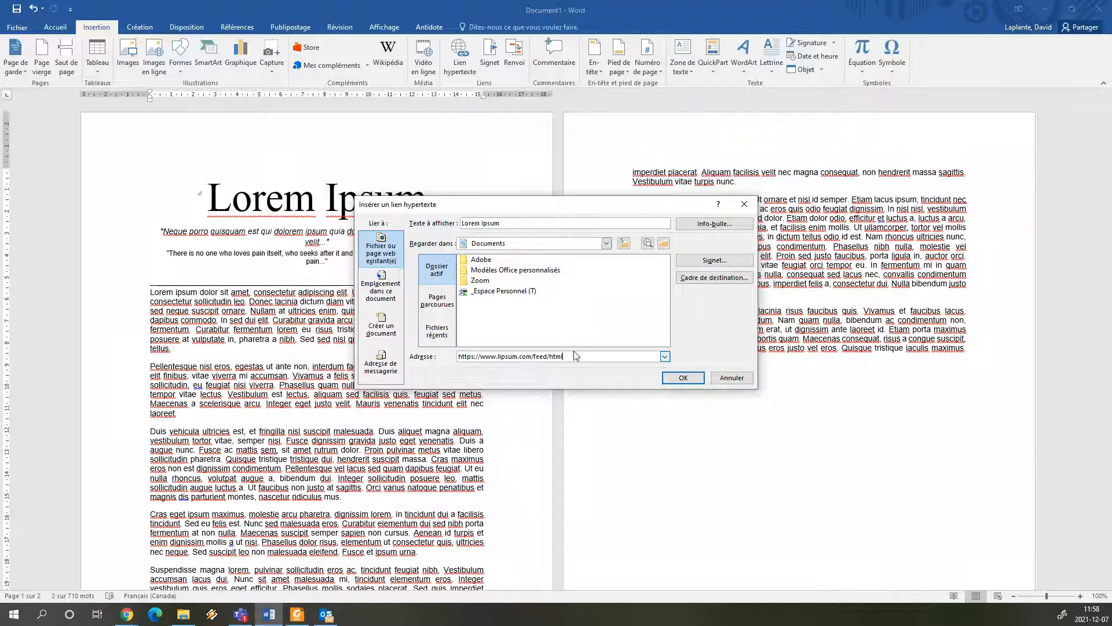
pyautogui.click(682, 377)
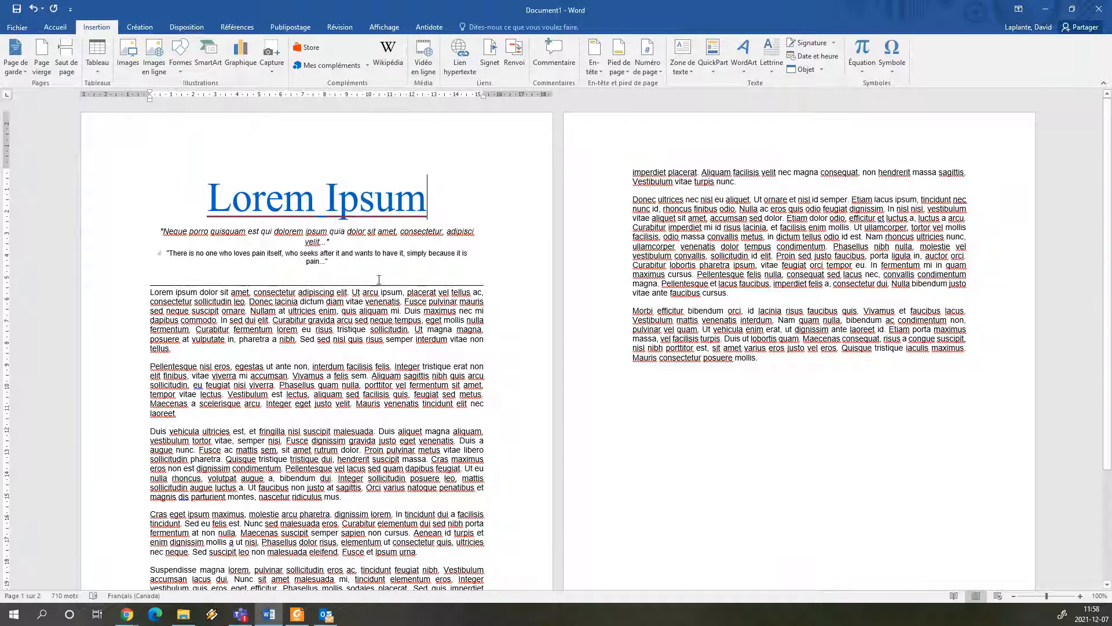
# Link the word "Curabitur" in the first body paragraph to petit catéchisme.pdf in the OneDrive - Cegep de Sherbrooke folder
pyautogui.doubleClick(293, 320)
pyautogui.rightClick(288, 325)
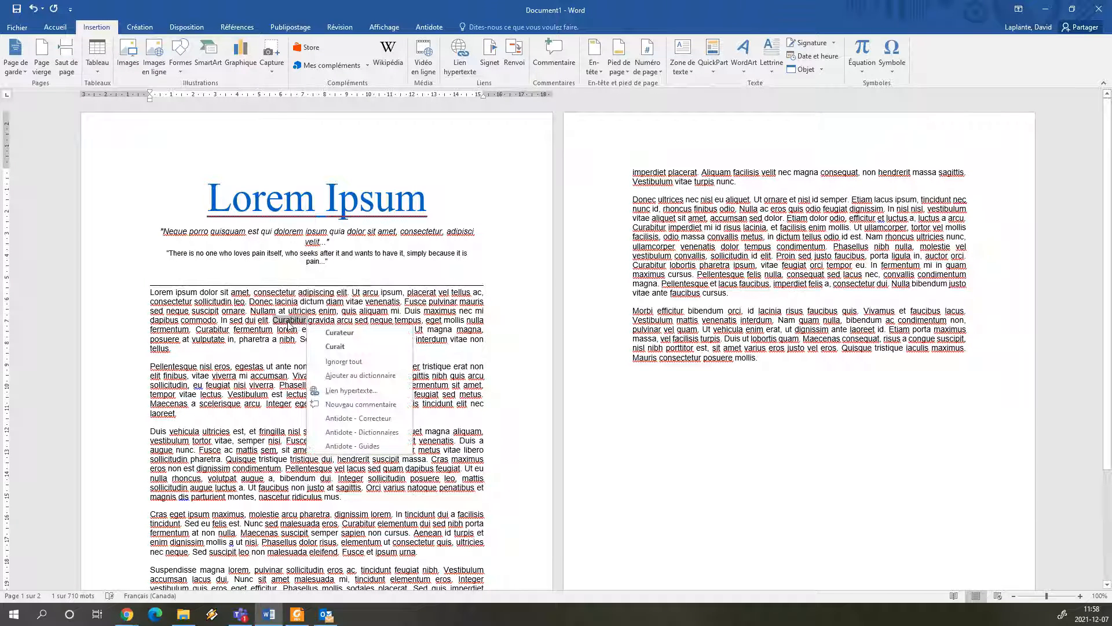
pyautogui.click(351, 391)
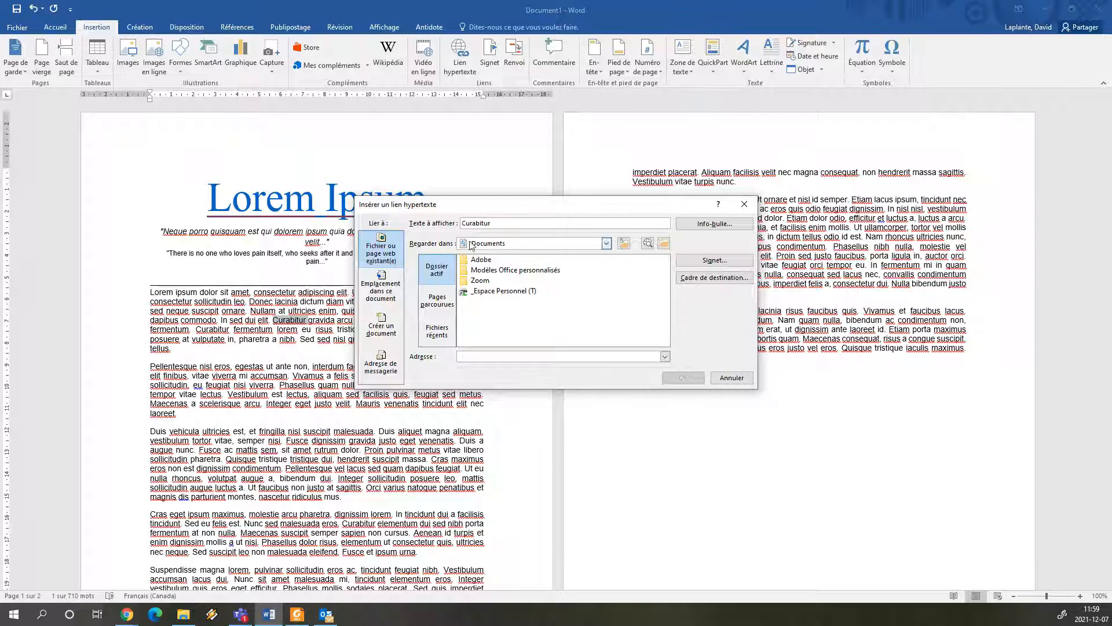
pyautogui.click(504, 245)
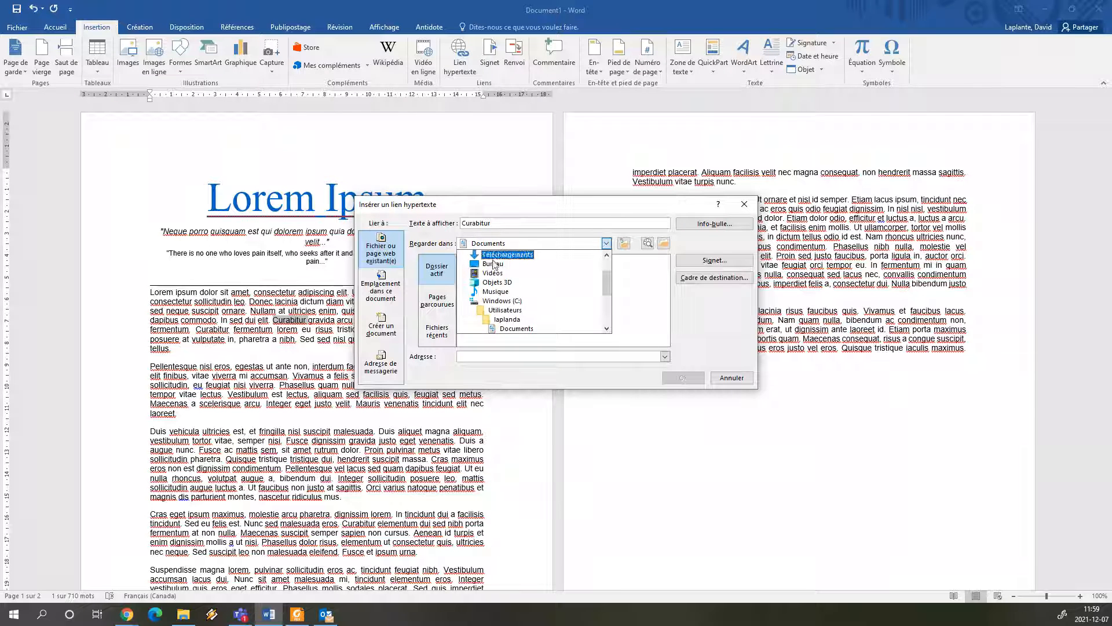
pyautogui.moveTo(604, 285); pyautogui.dragTo(605, 316)
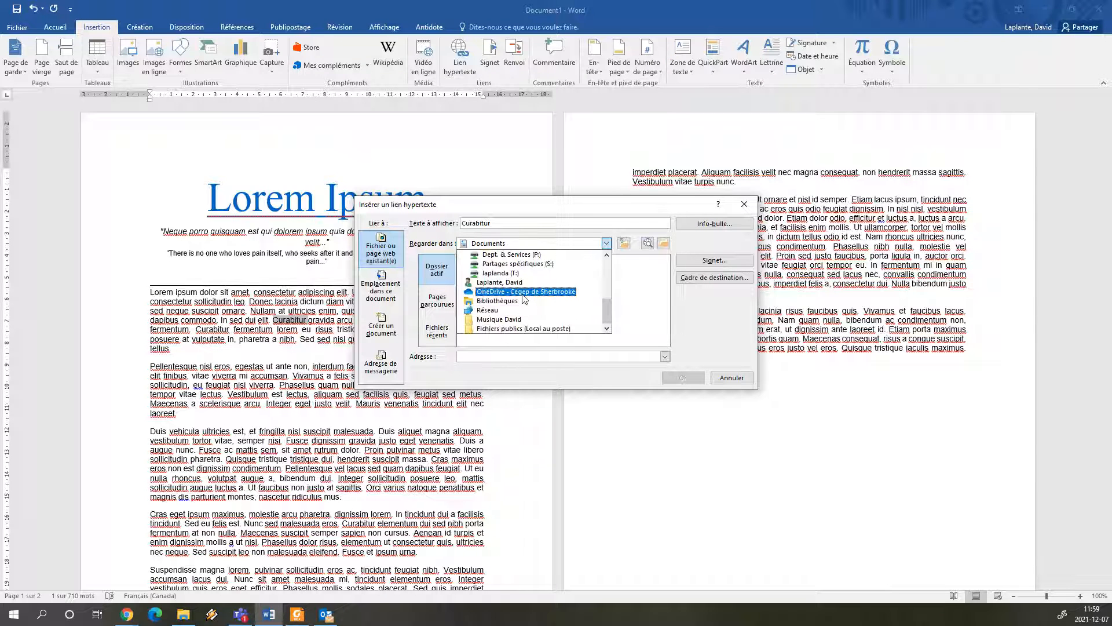
pyautogui.click(524, 295)
pyautogui.scroll(-6, 589, 294)
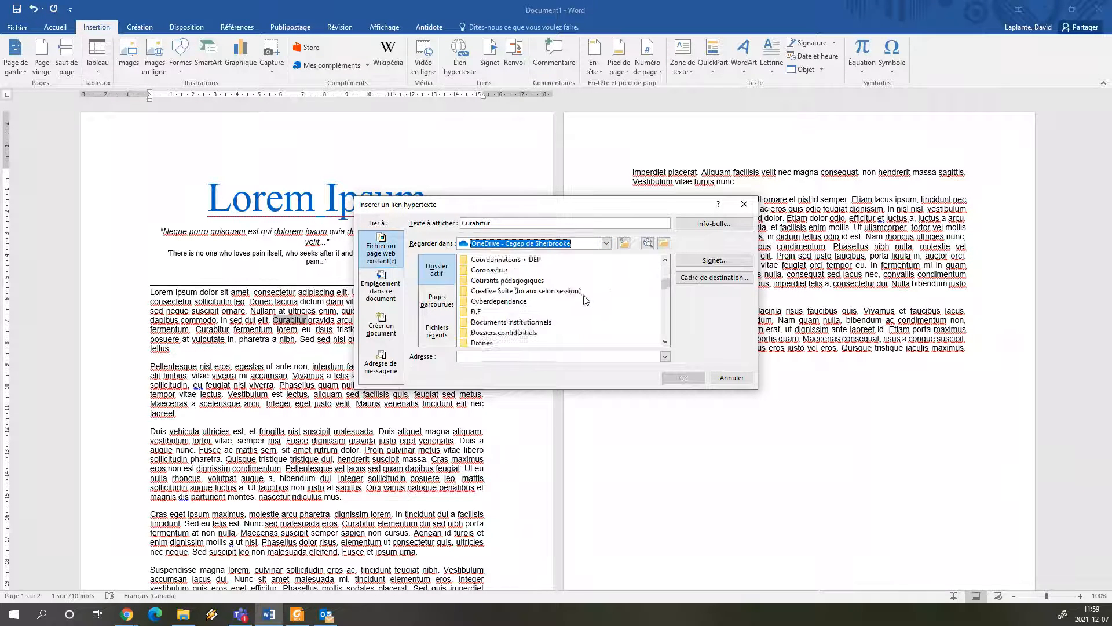
pyautogui.scroll(-10, 509, 307)
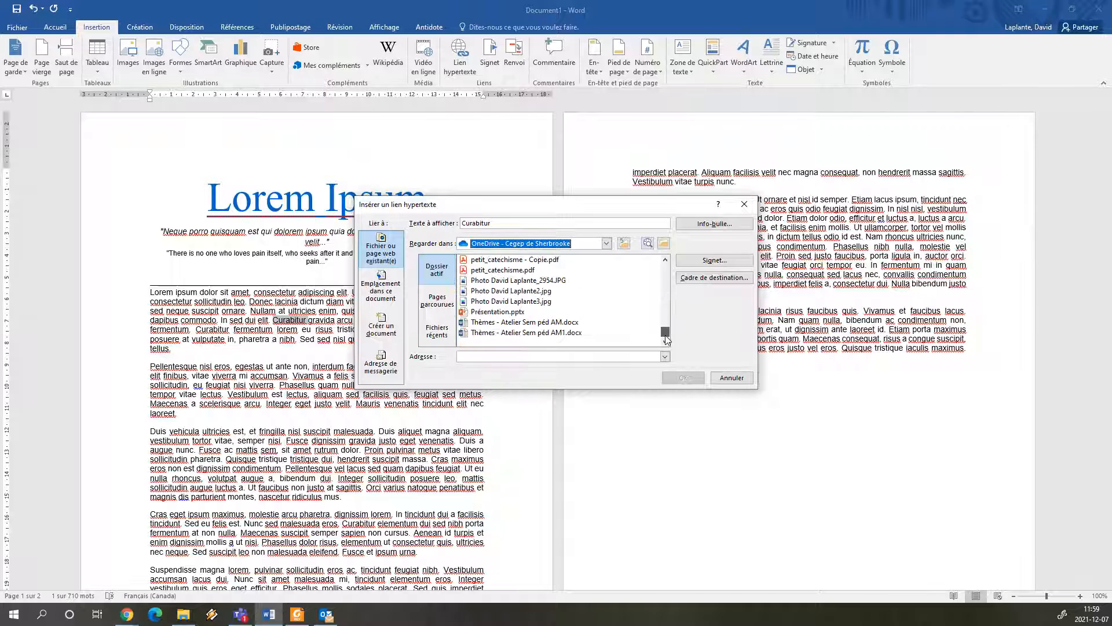
pyautogui.scroll(1, 510, 307)
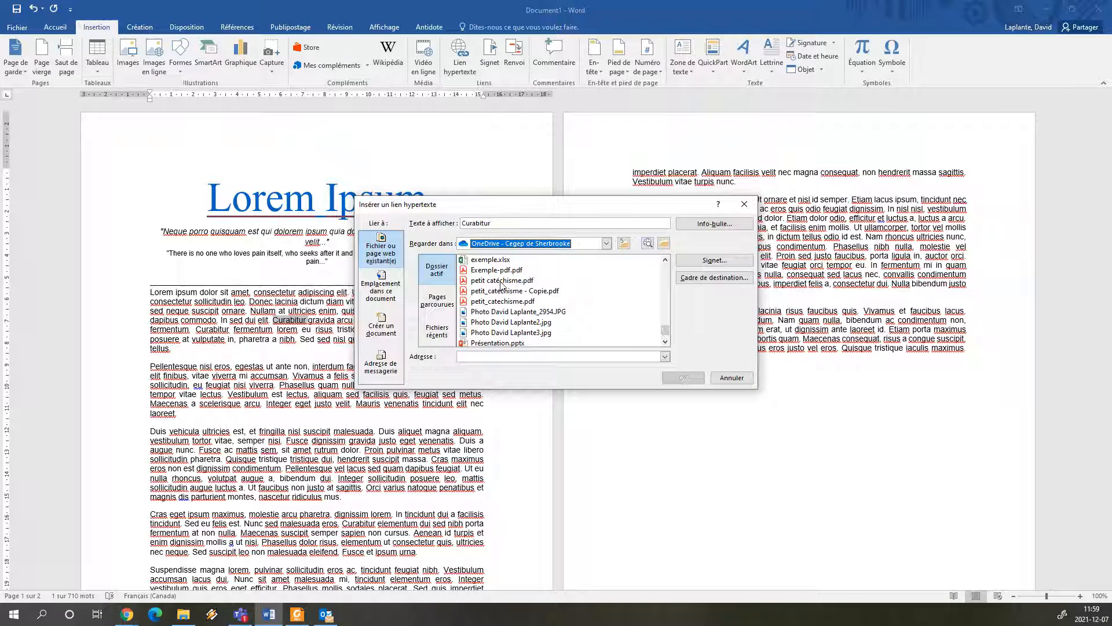
pyautogui.doubleClick(499, 281)
pyautogui.moveTo(289, 320)
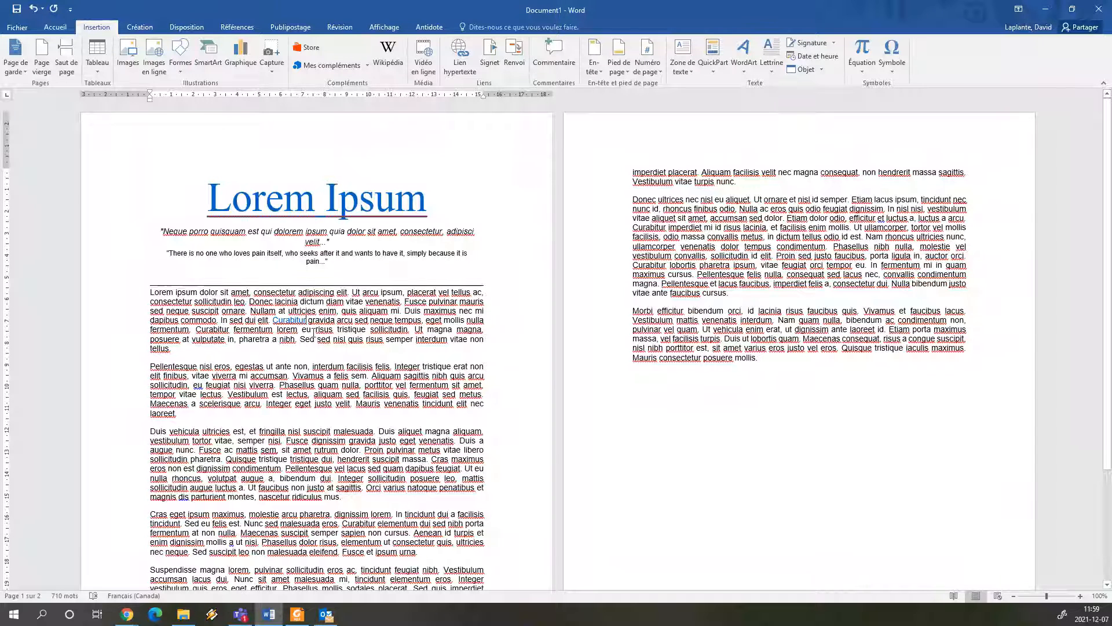
pyautogui.doubleClick(328, 321)
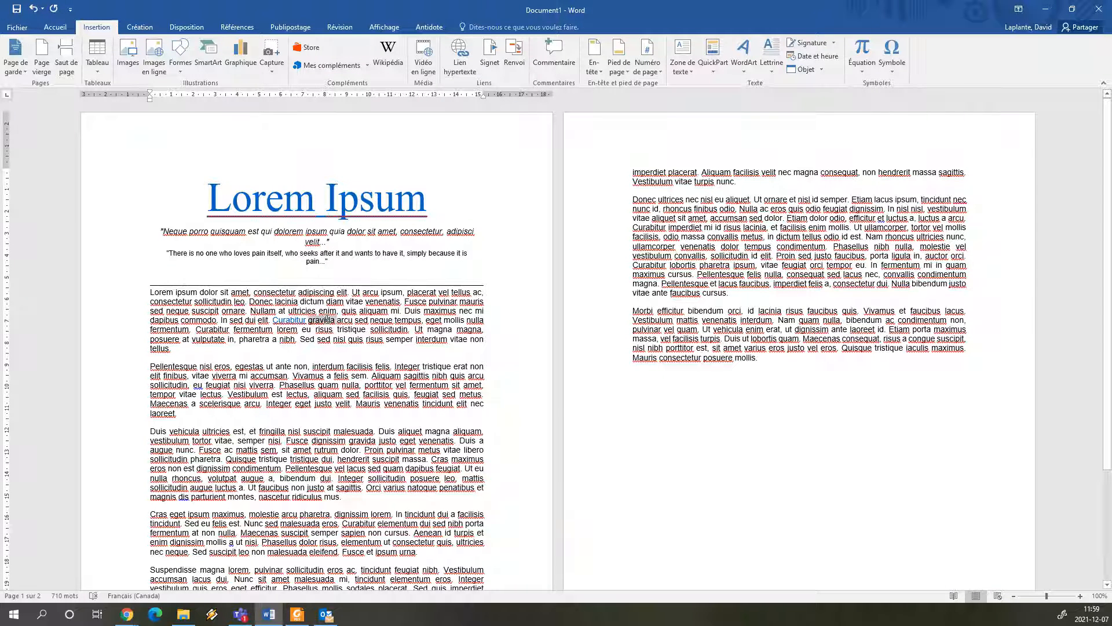
pyautogui.rightClick(328, 320)
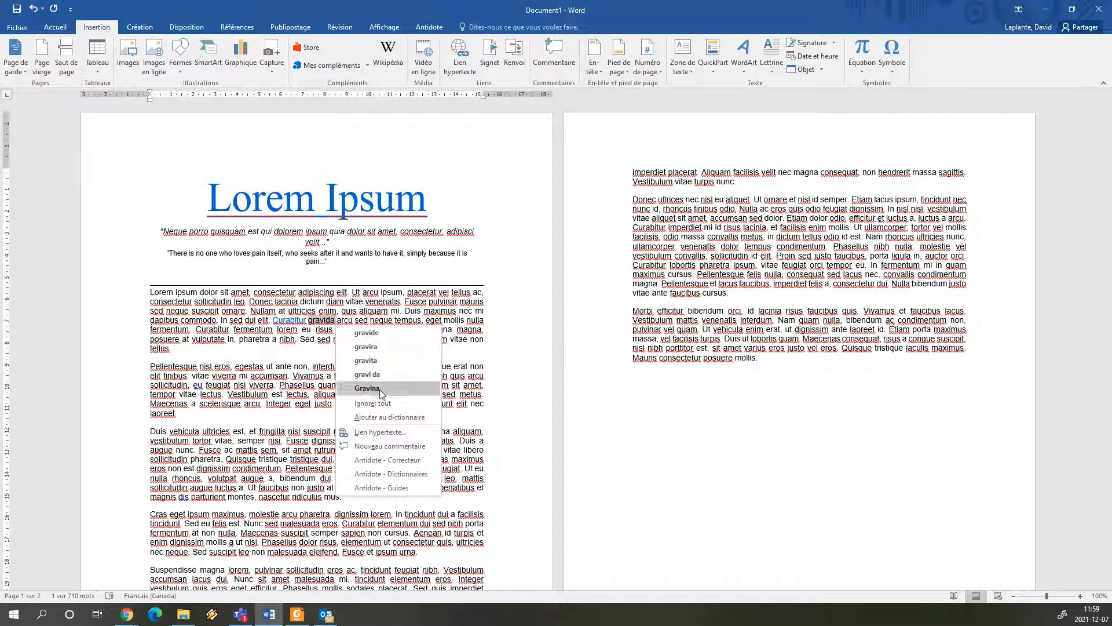
pyautogui.click(371, 433)
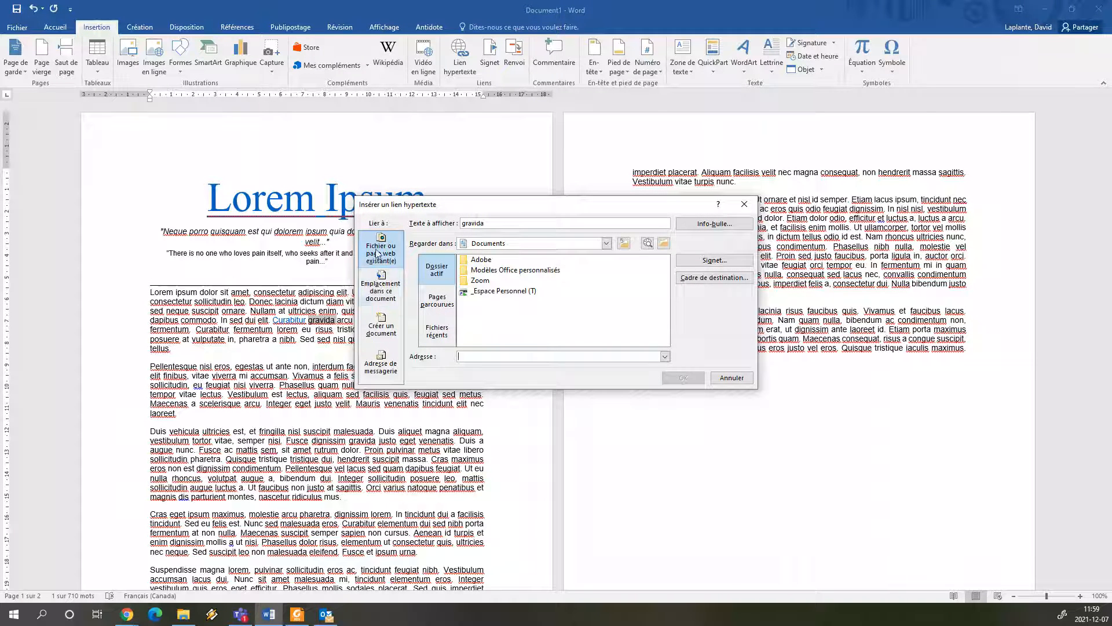
pyautogui.click(386, 303)
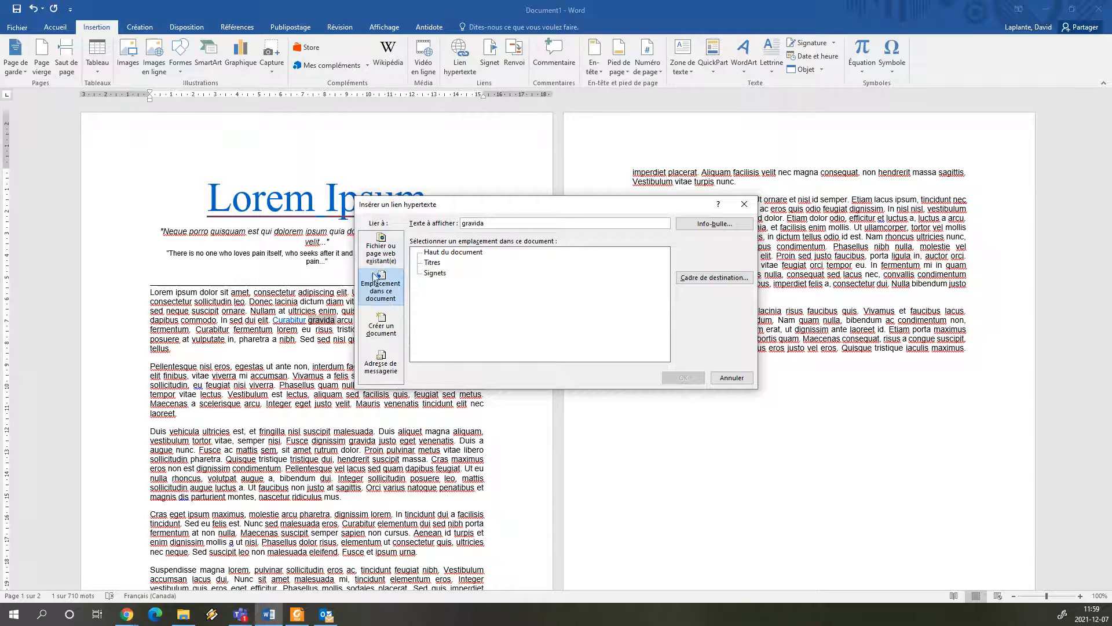
pyautogui.click(438, 266)
pyautogui.click(731, 377)
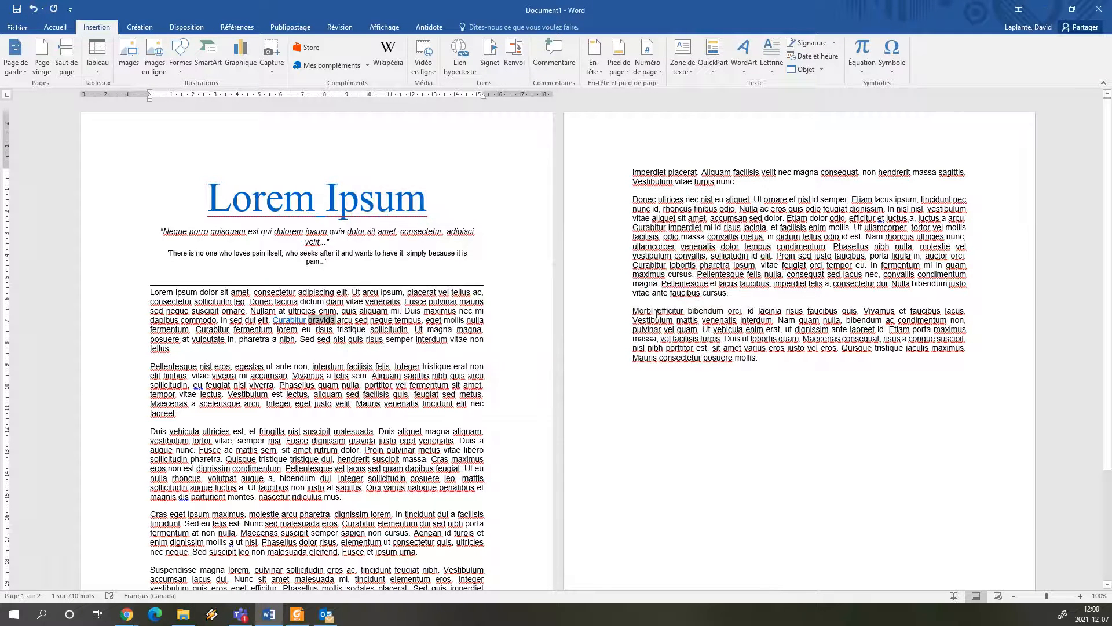
# Add a new line reading "Exemple de titre" after the paragraph ending in "faucibus cursus." on page 2
pyautogui.click(734, 294)
pyautogui.press('Return')
pyautogui.write('Ex')
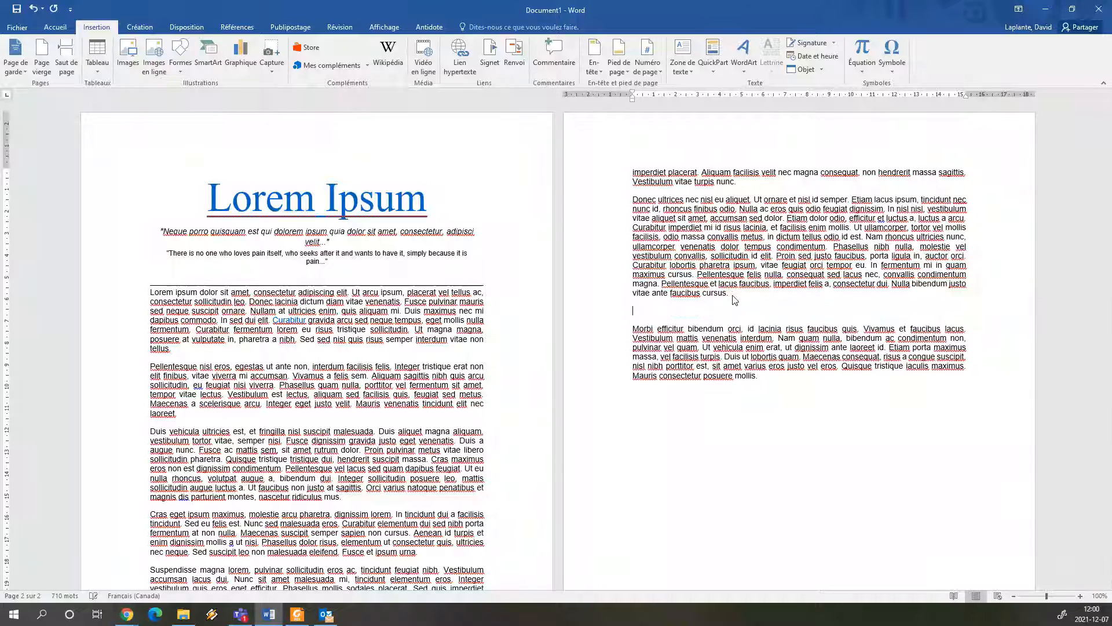
pyautogui.write('emple de t')
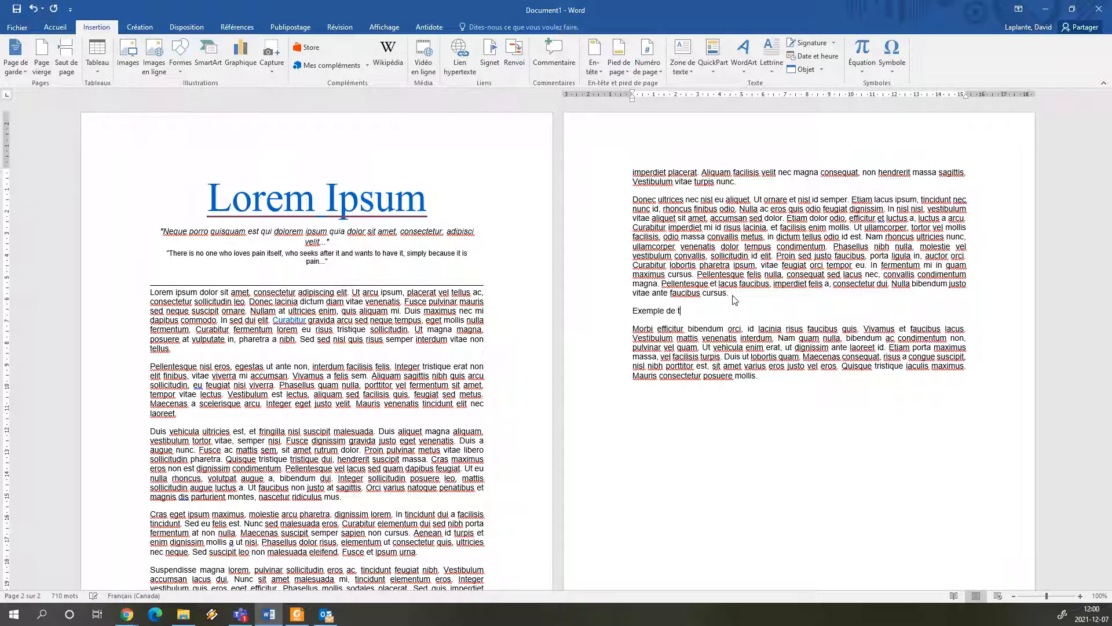
pyautogui.write('itre')
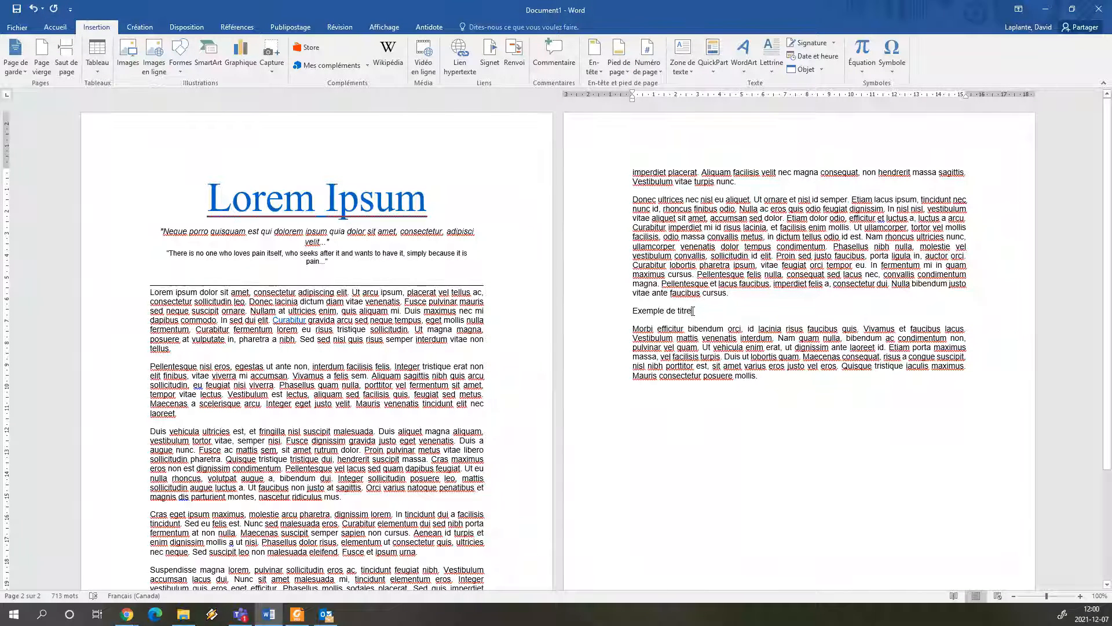
# Apply the Titre 1 style to the "Exemple de titre" line on page 2
pyautogui.moveTo(696, 315); pyautogui.dragTo(646, 316)
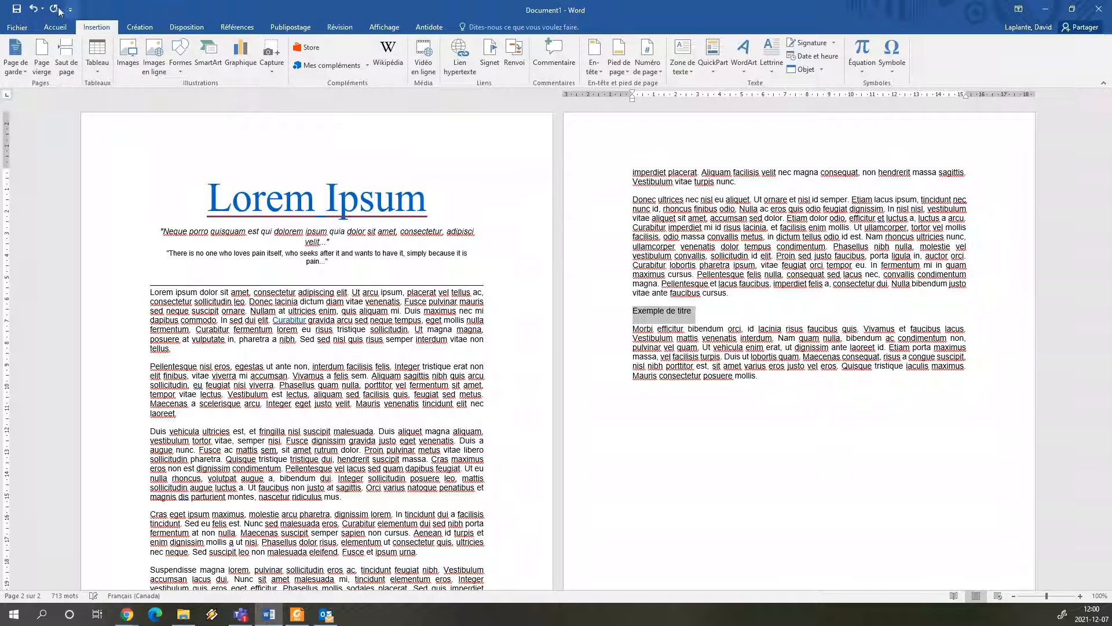
pyautogui.click(55, 28)
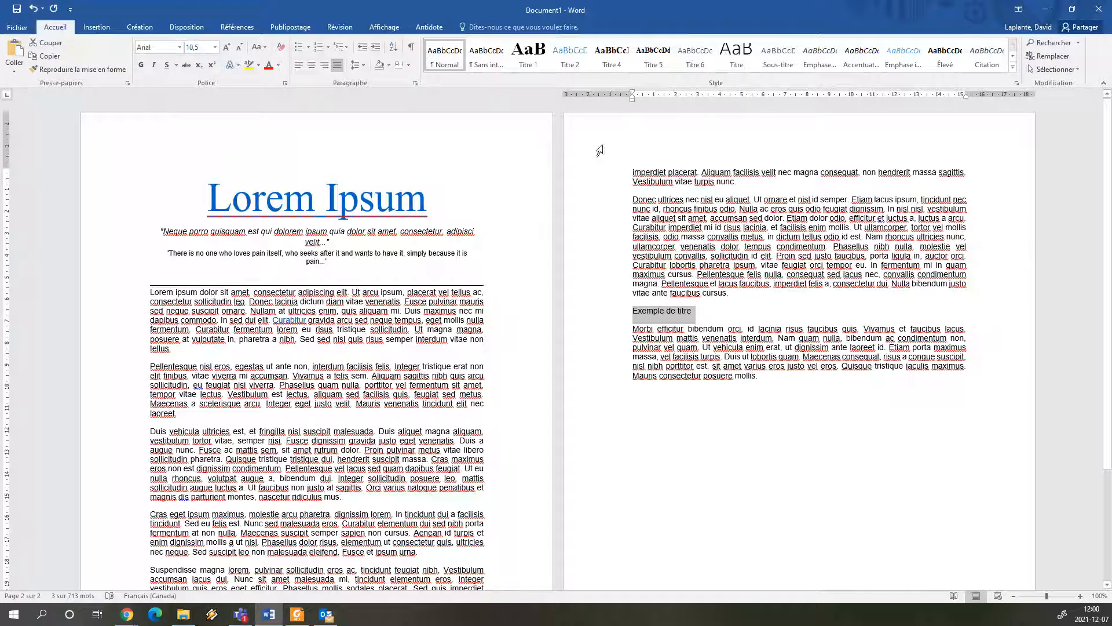
pyautogui.click(519, 66)
pyautogui.click(742, 319)
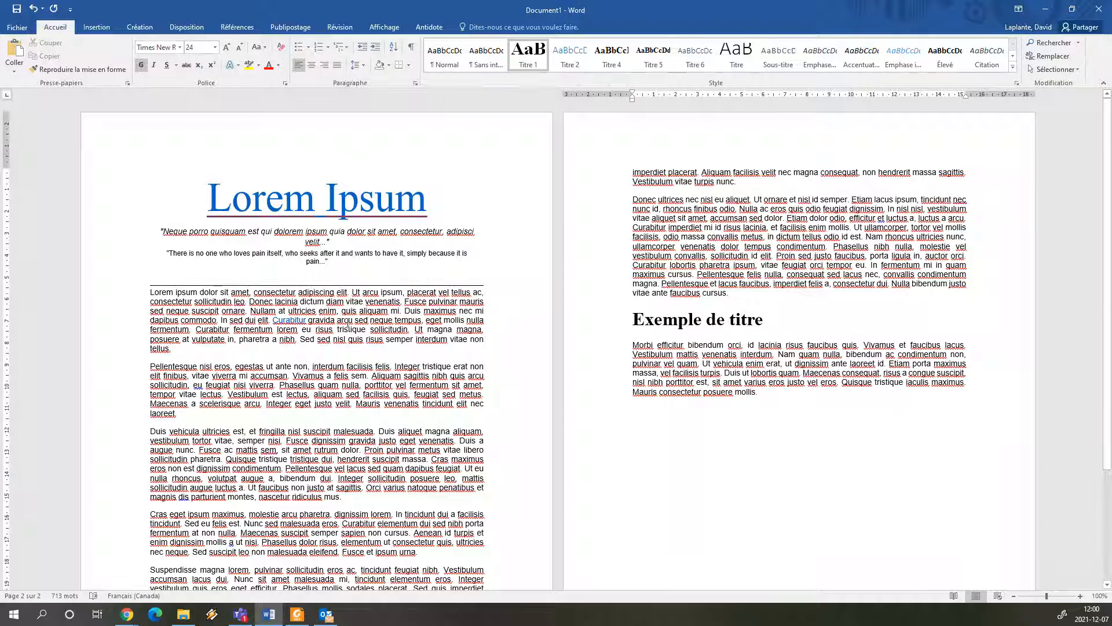
# Link the word "arcu" in the first body paragraph to the "Exemple de titre" heading within this document
pyautogui.doubleClick(345, 321)
pyautogui.rightClick(351, 323)
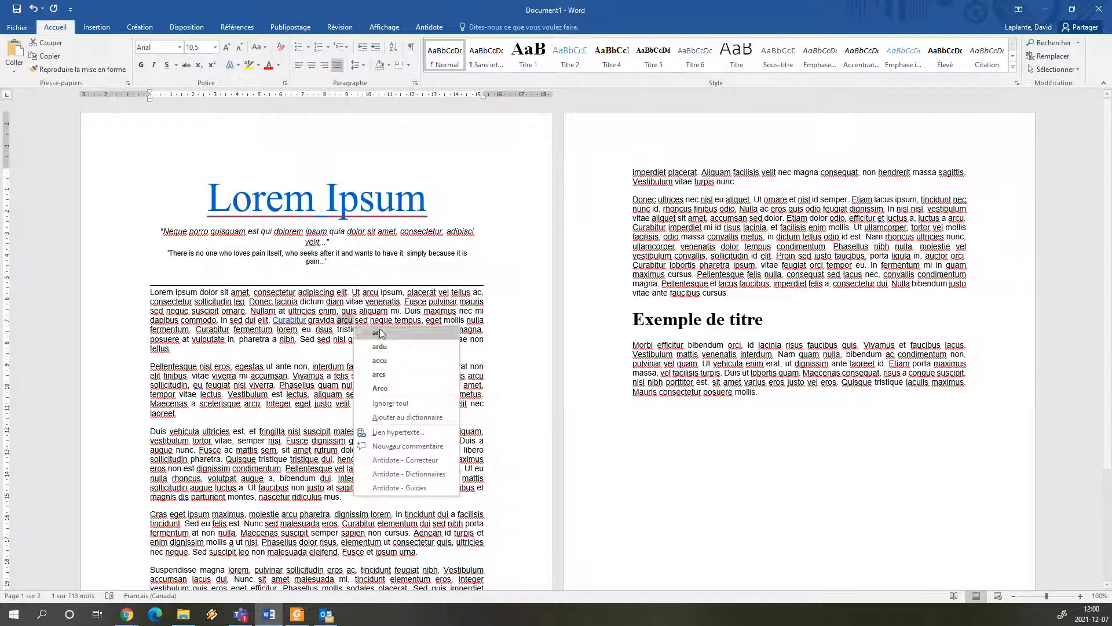
pyautogui.click(397, 432)
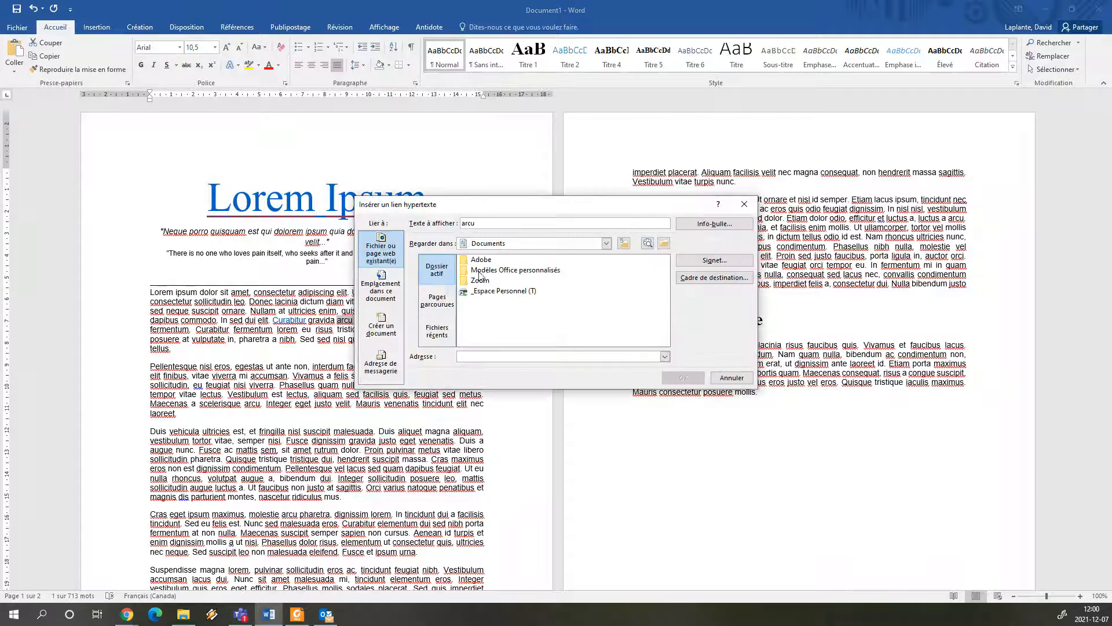
pyautogui.click(381, 287)
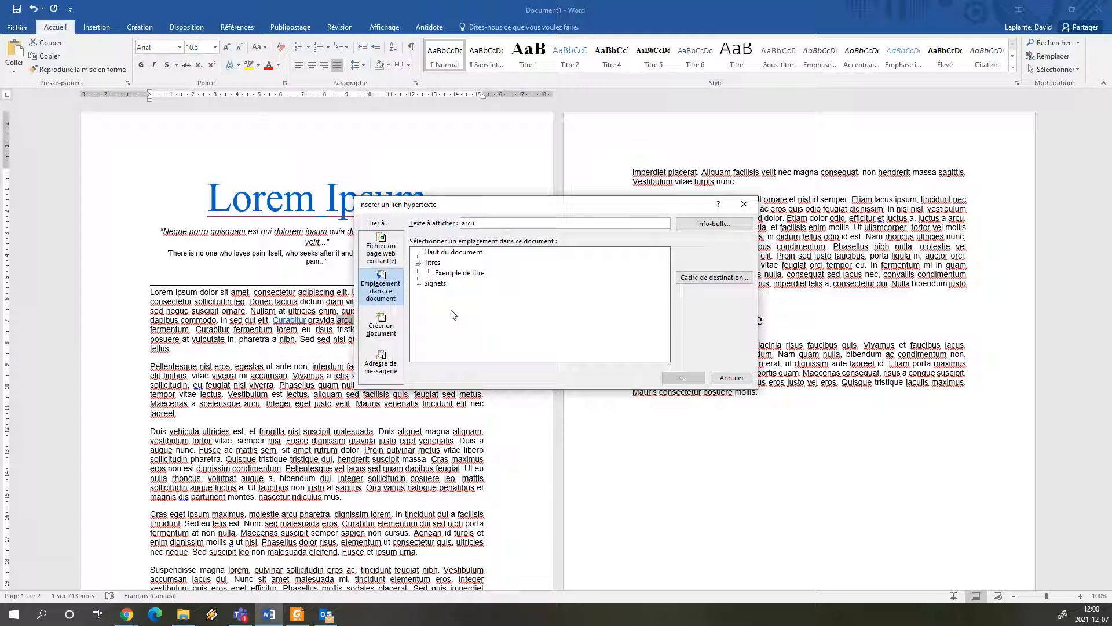
pyautogui.click(460, 273)
pyautogui.click(683, 377)
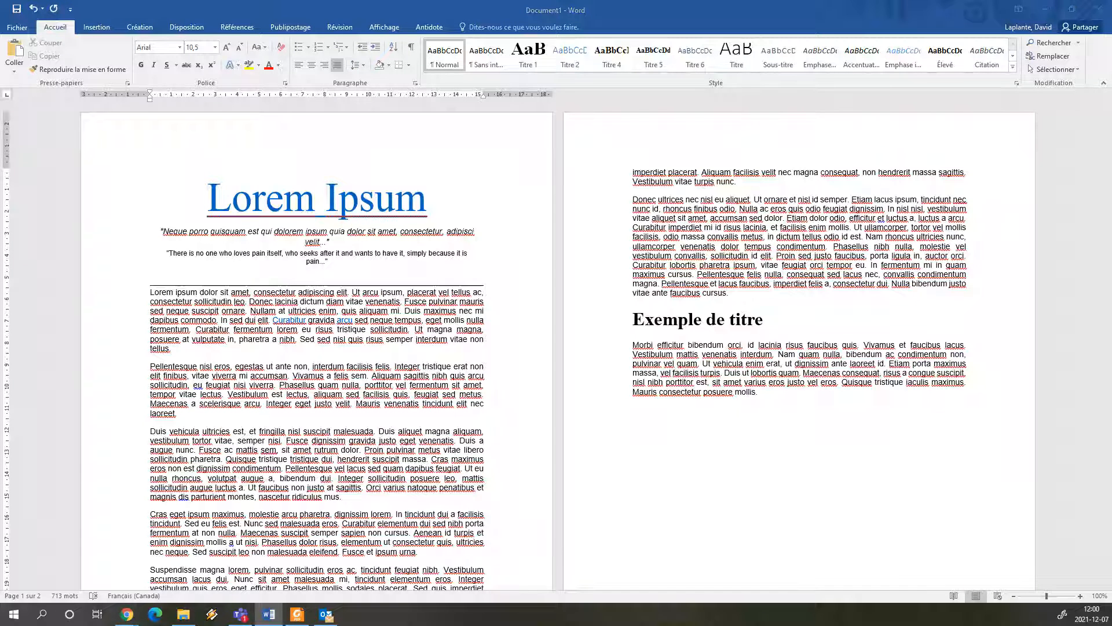
# Switch to Foxit Reader with petit_catechisme - Copie.pdf and maximize its window on this screen
pyautogui.moveTo(1111, 16); pyautogui.dragTo(566, 65)
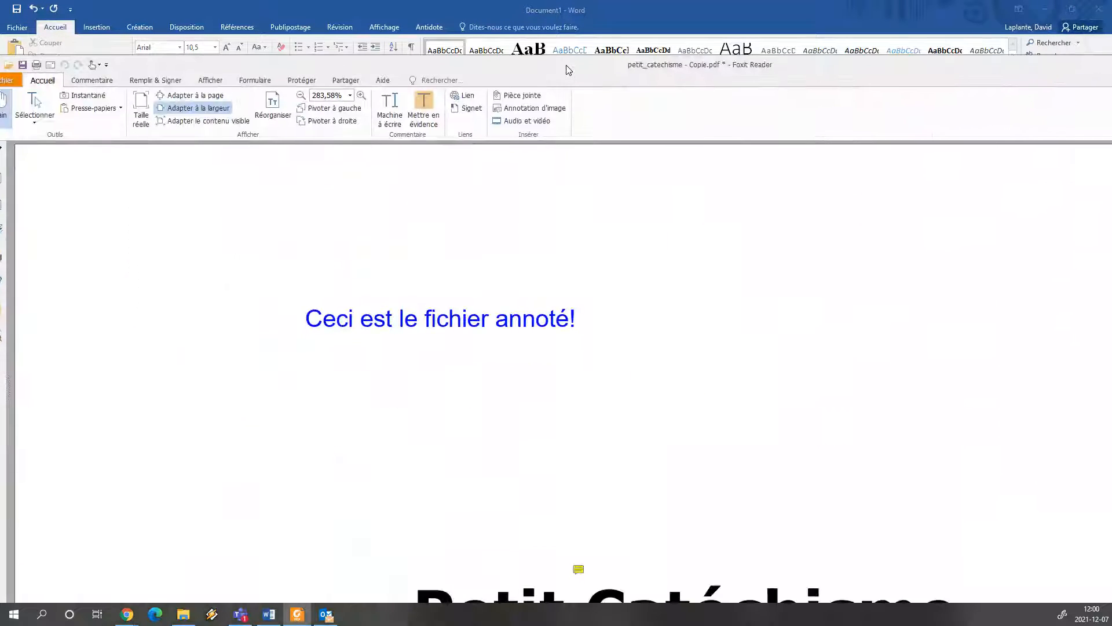
pyautogui.doubleClick(566, 65)
pyautogui.scroll(-6, 426, 229)
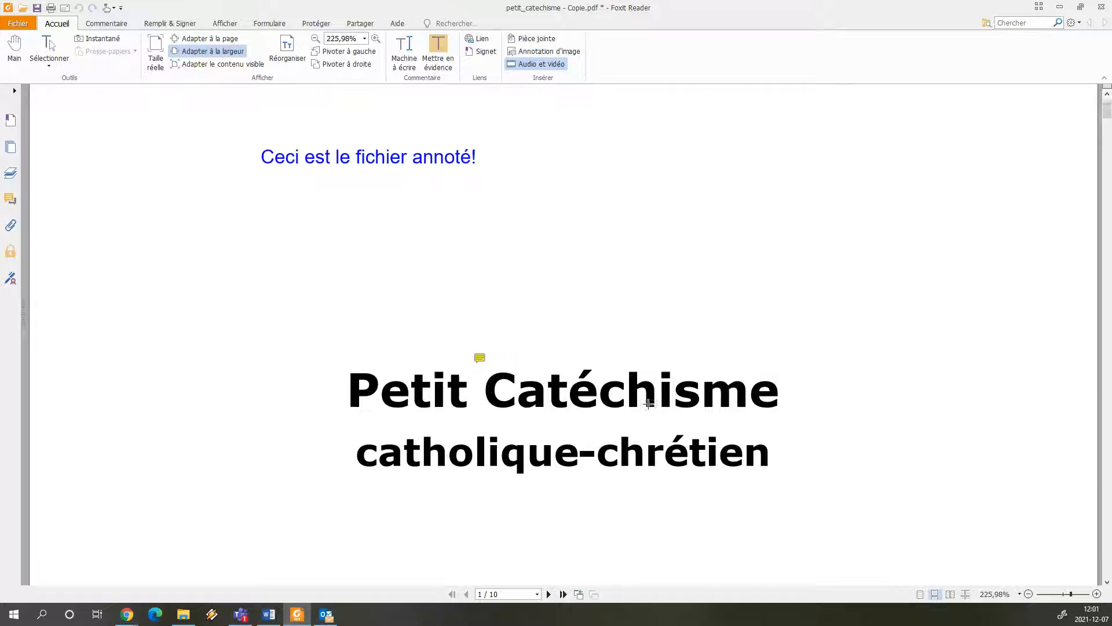
pyautogui.scroll(1, 654, 365)
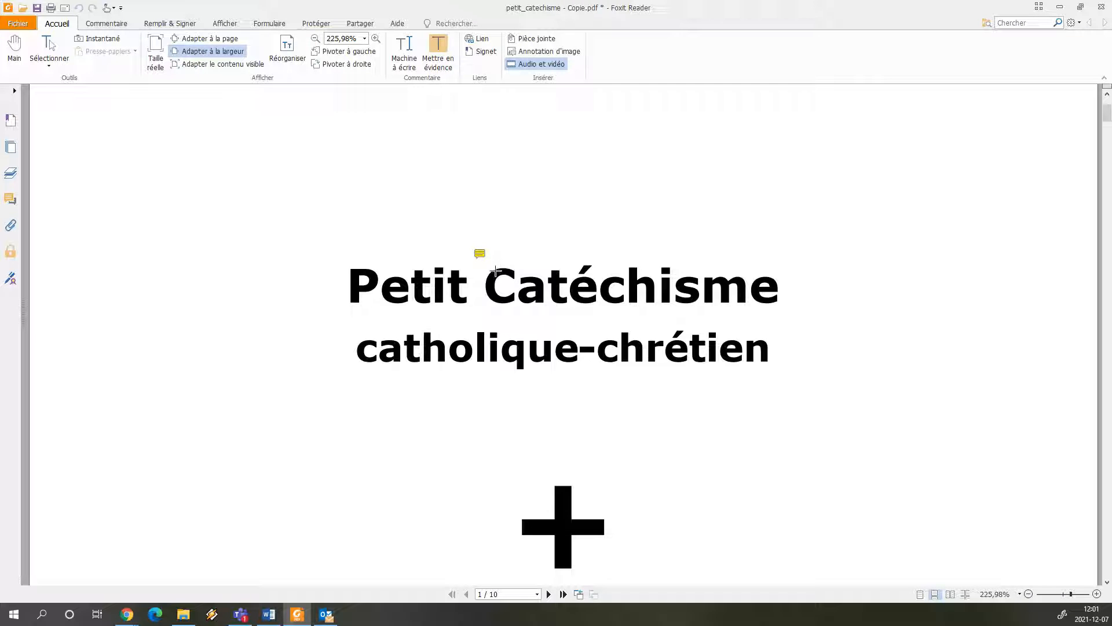
pyautogui.moveTo(485, 264); pyautogui.dragTo(783, 296)
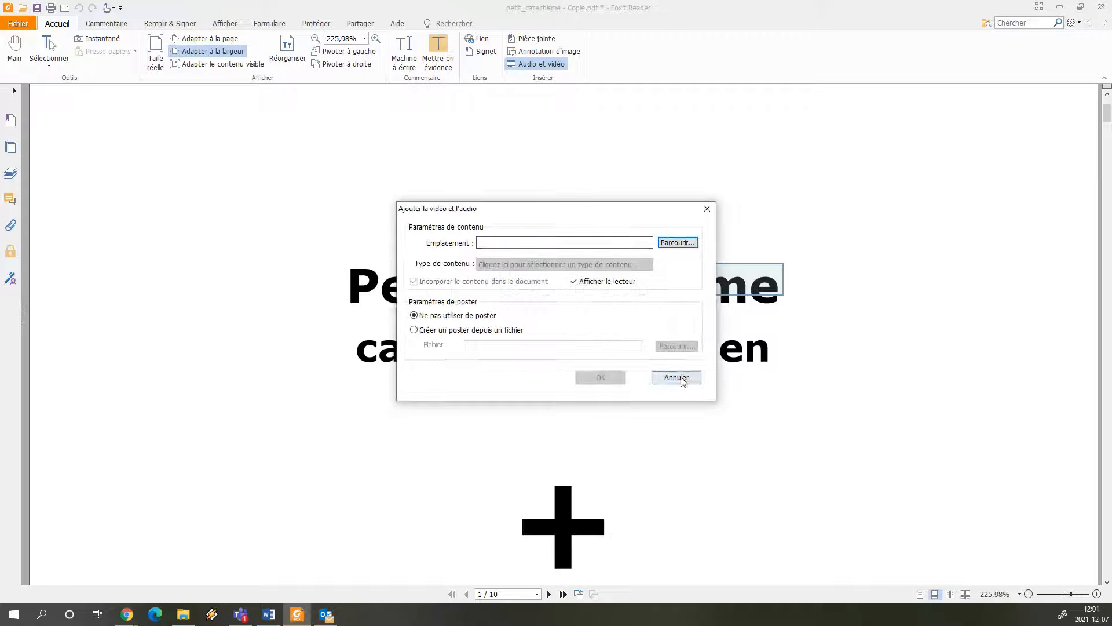
pyautogui.click(678, 377)
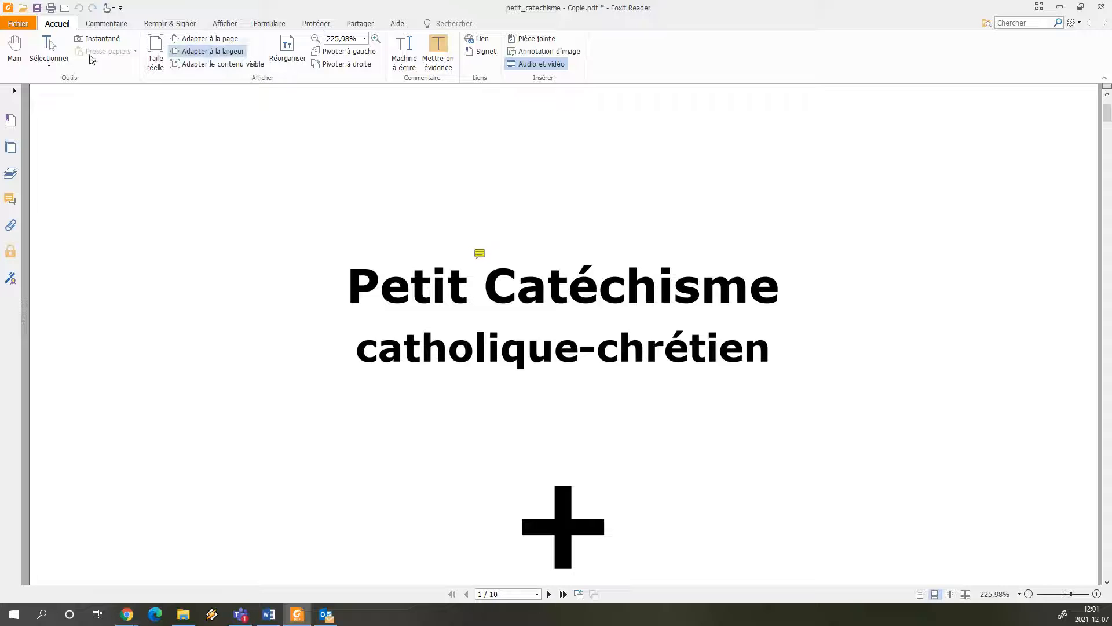